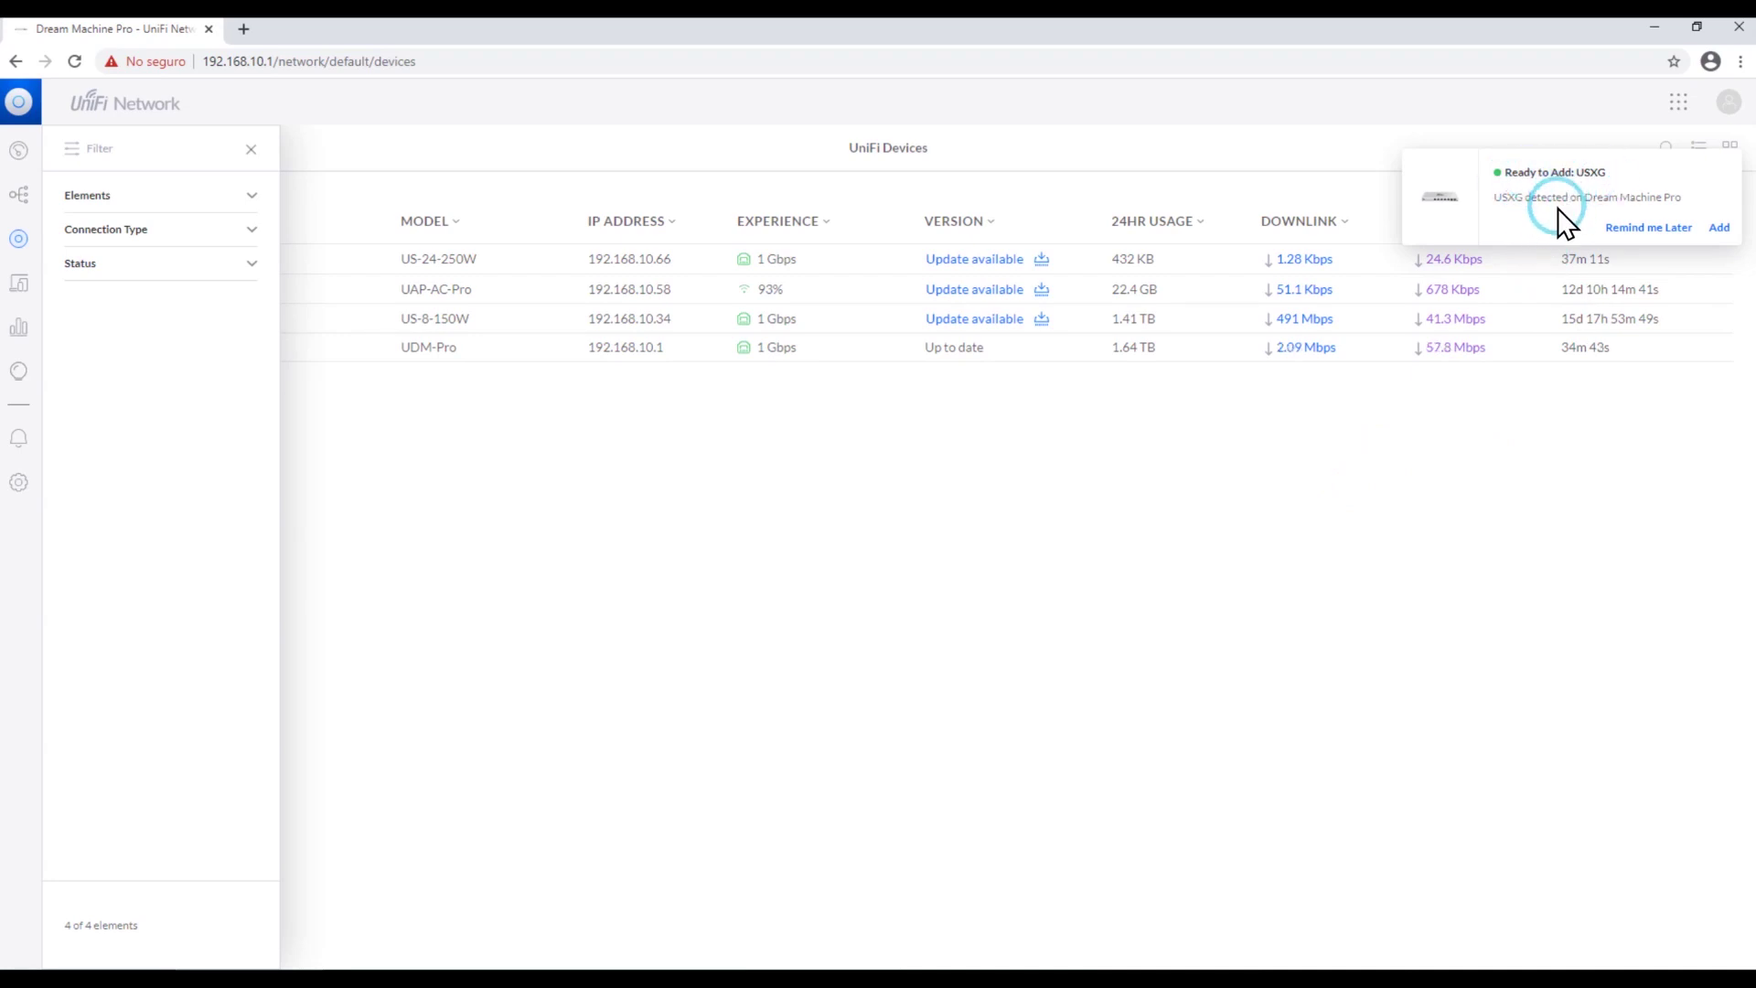
Add the detected USXG switch from the 'Ready to Add' notification and view the UniFi Devices list.
click(1718, 227)
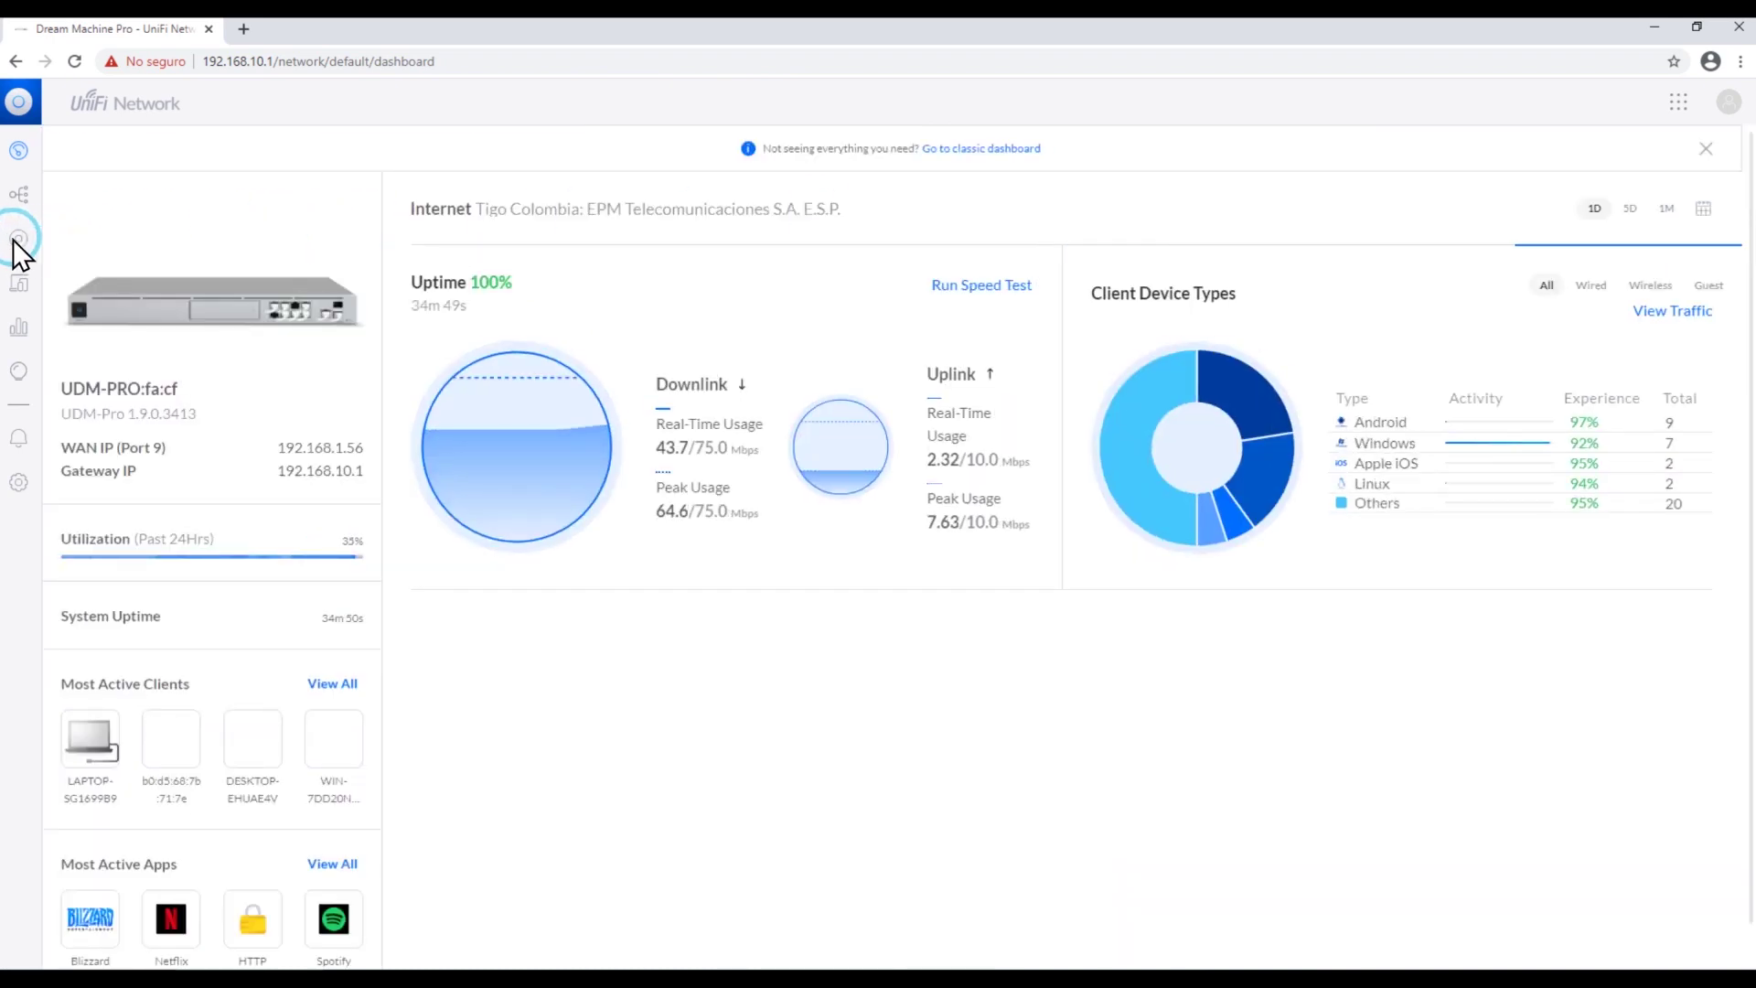
click(16, 242)
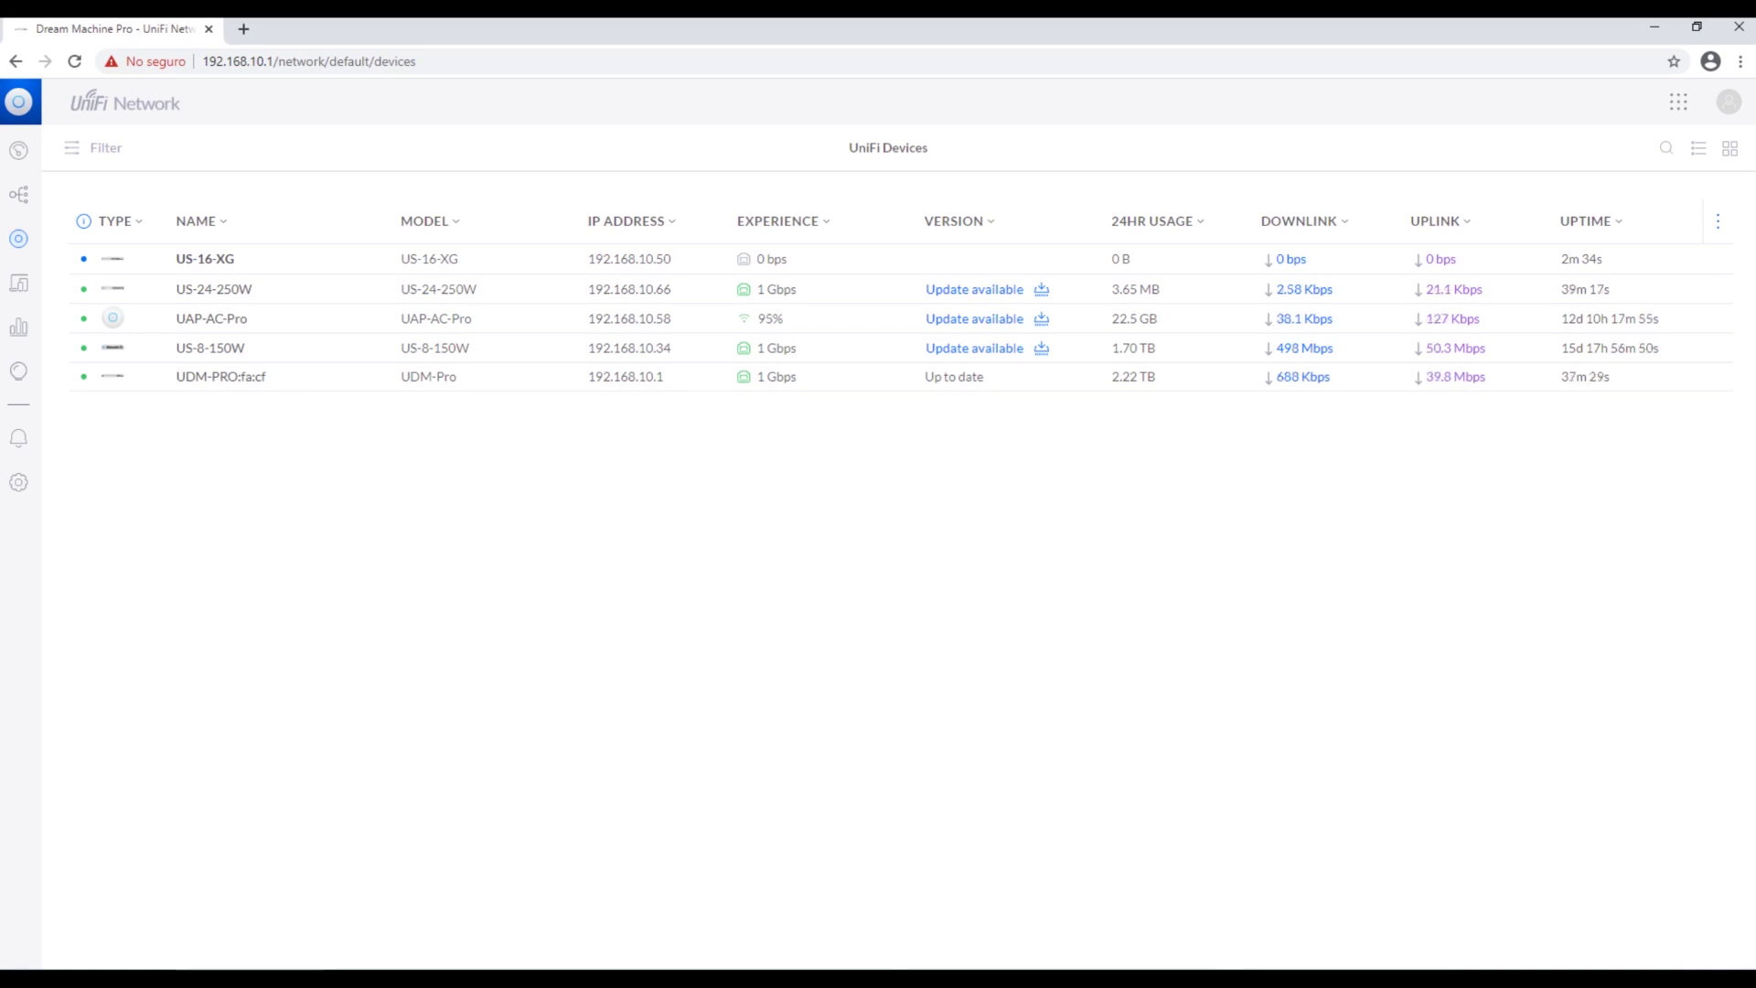
Adopt the US-16-XG switch and confirm its firmware upgrade to 5.43.23.12533.
click(275, 258)
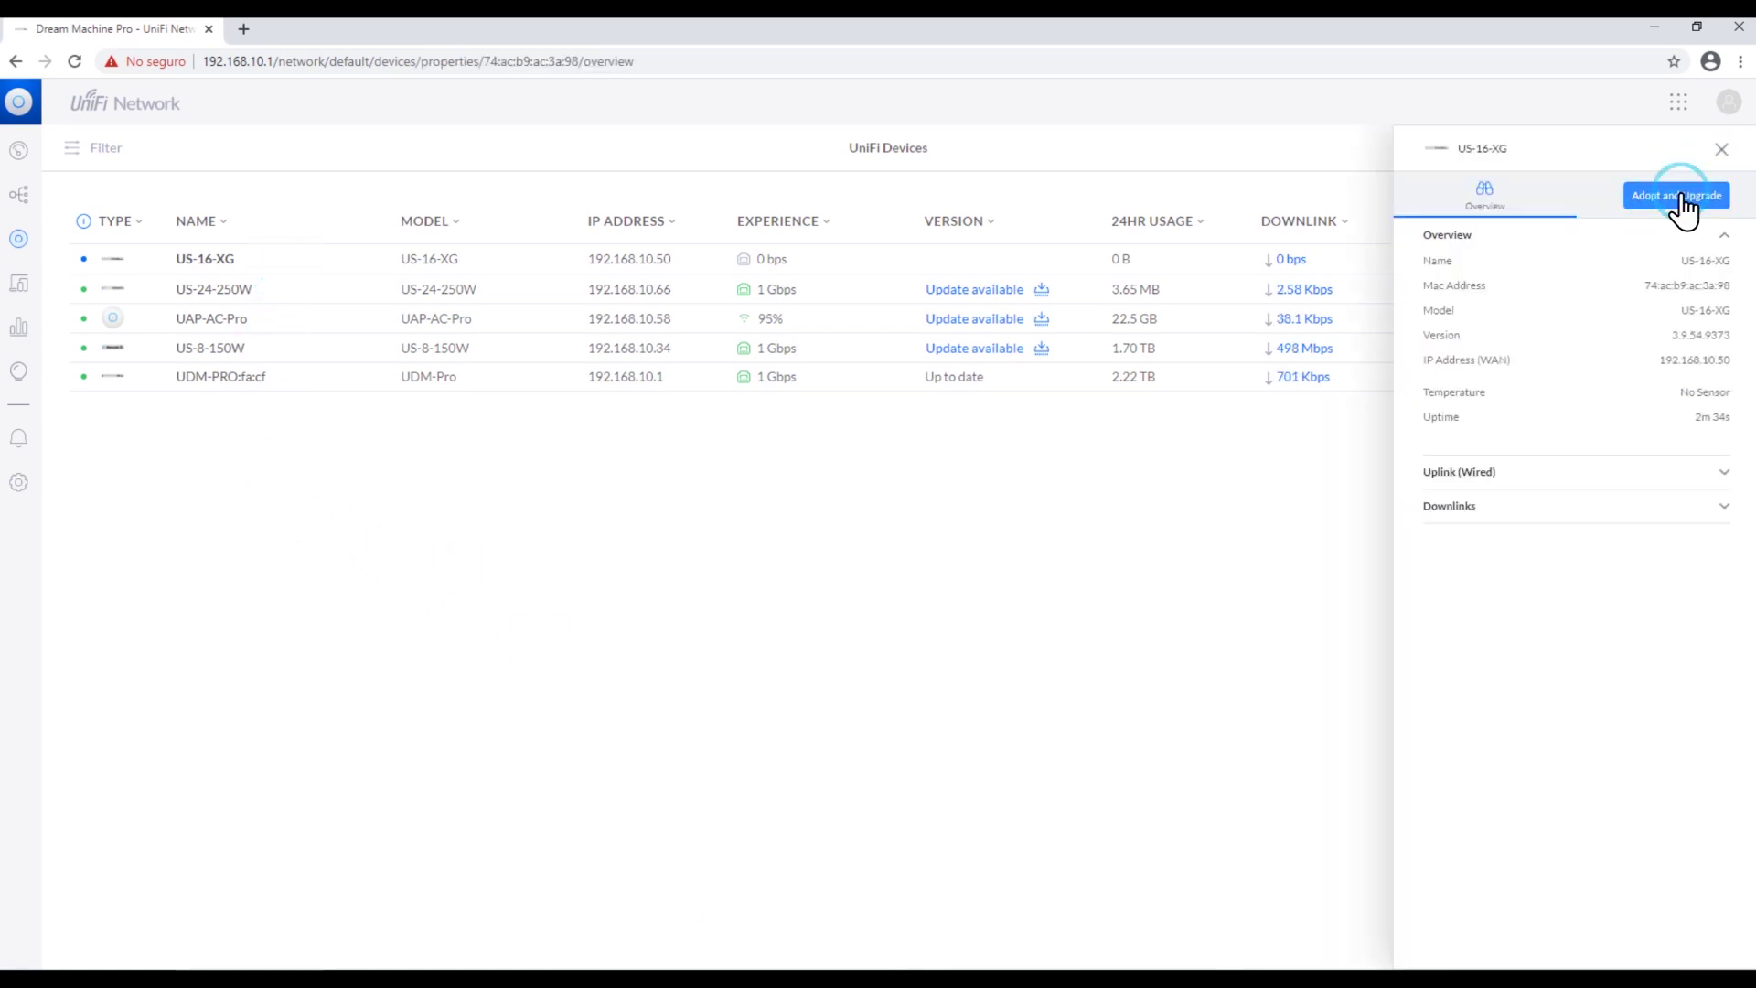
click(1682, 196)
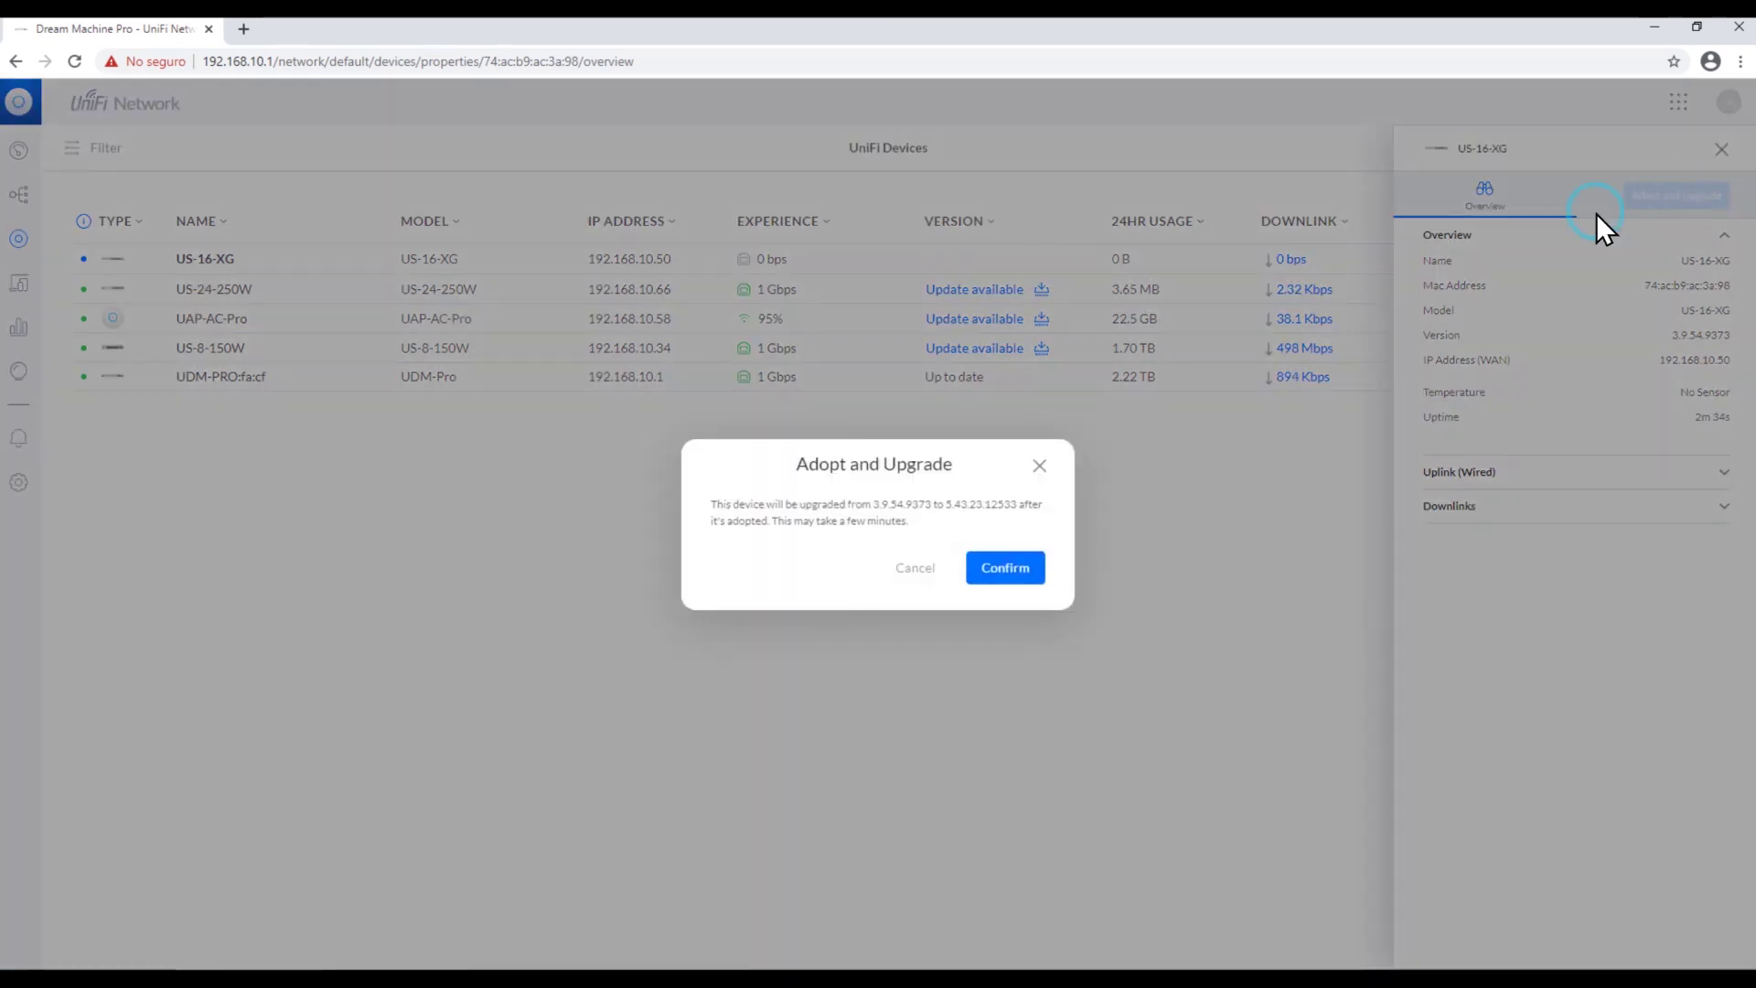
click(1015, 578)
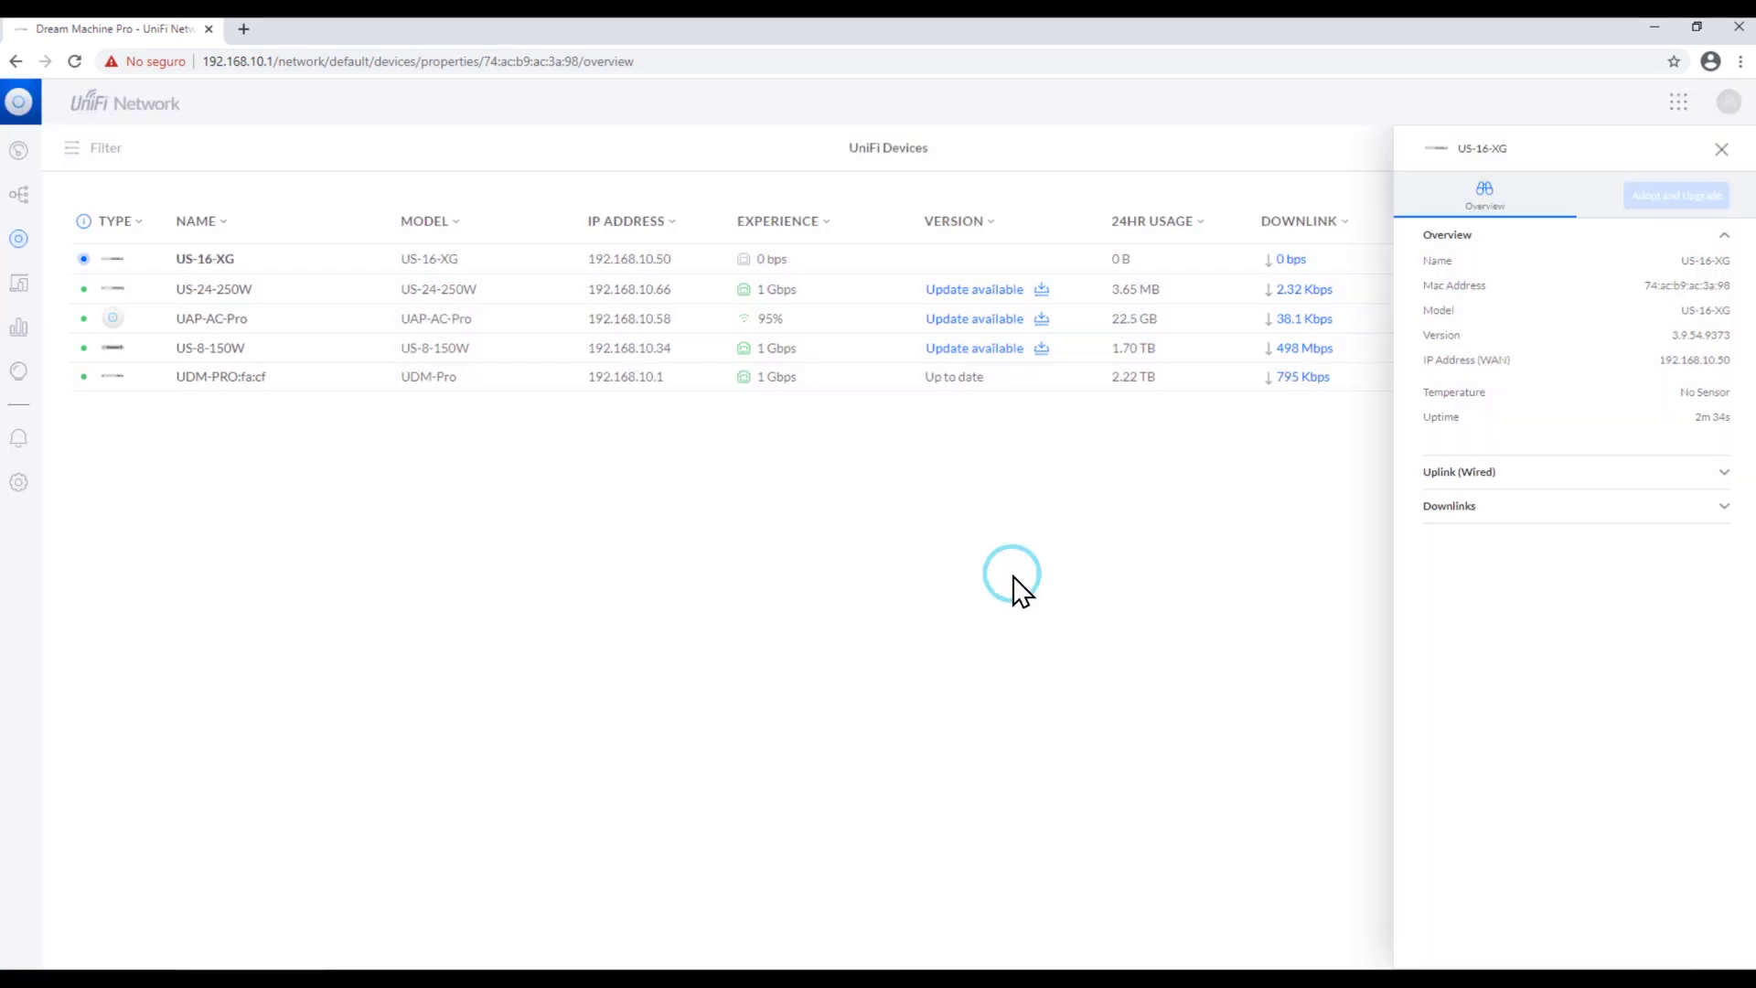